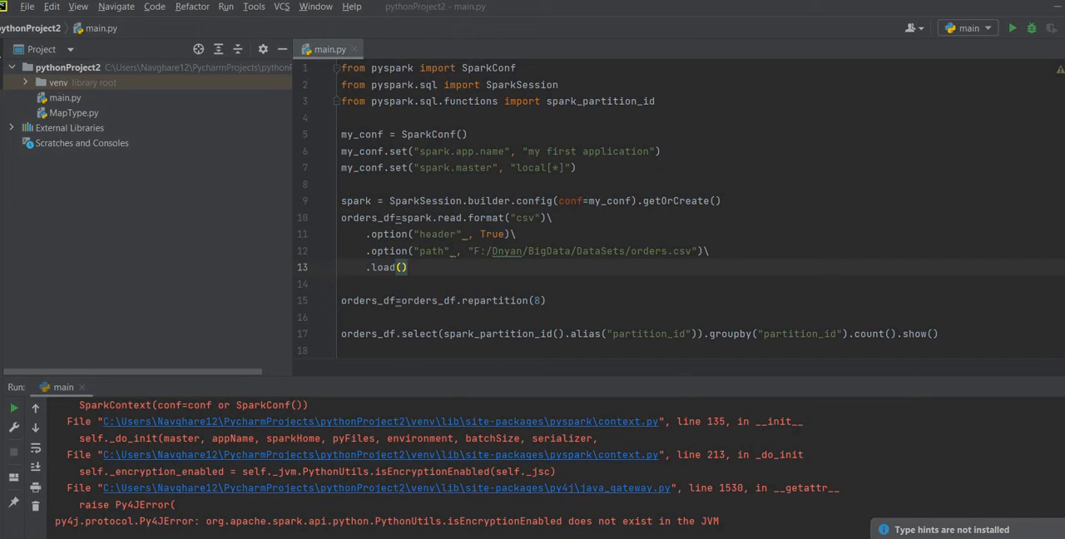
Review the Py4JError in the run output and the orders CSV / spark_partition_id code.
{"action": "double_click", "coordinate": [67, 521]}
{"action": "key", "text": "ctrl+a"}
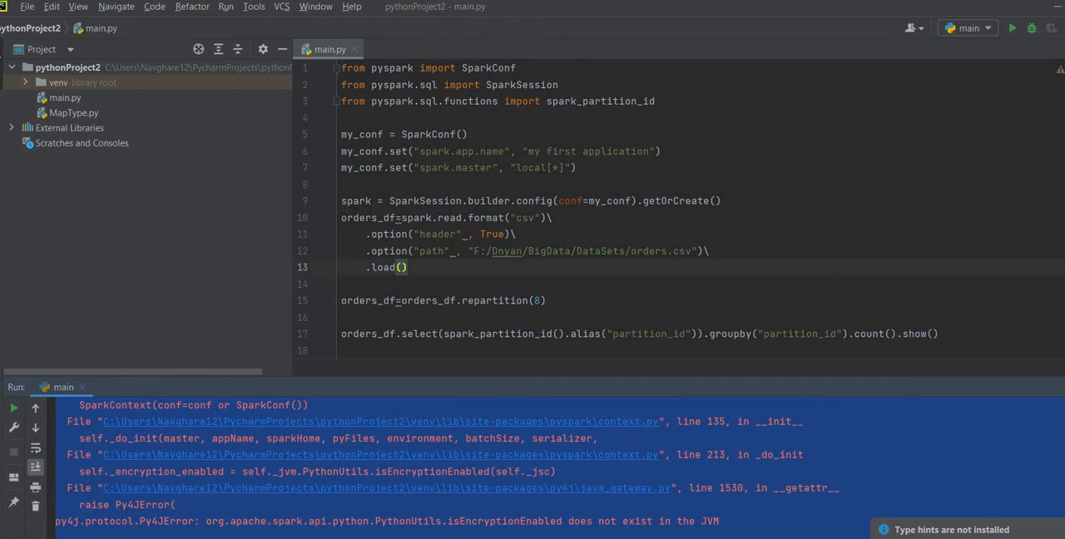
{"action": "left_click", "coordinate": [170, 521]}
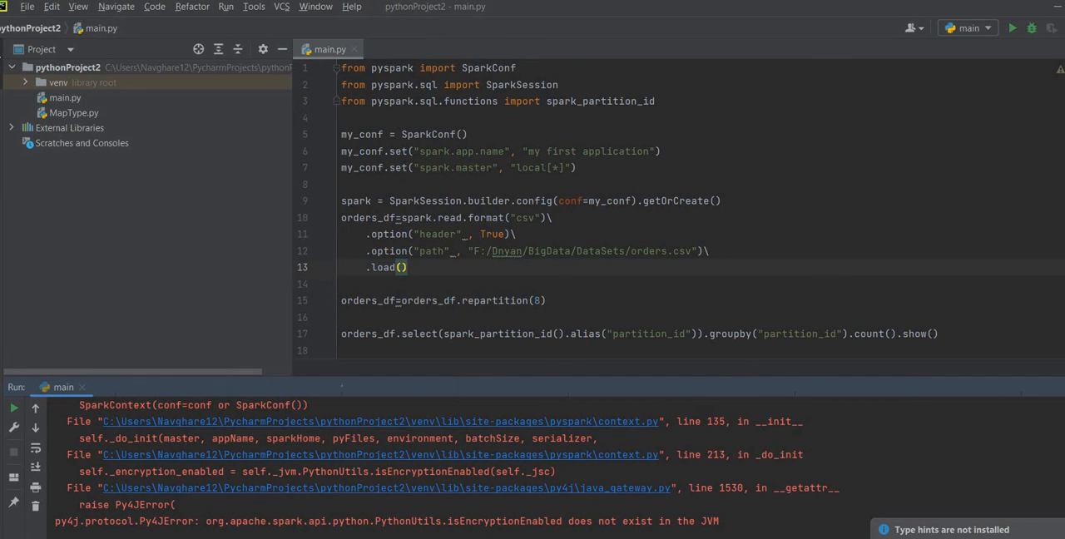
{"action": "left_click", "coordinate": [485, 218]}
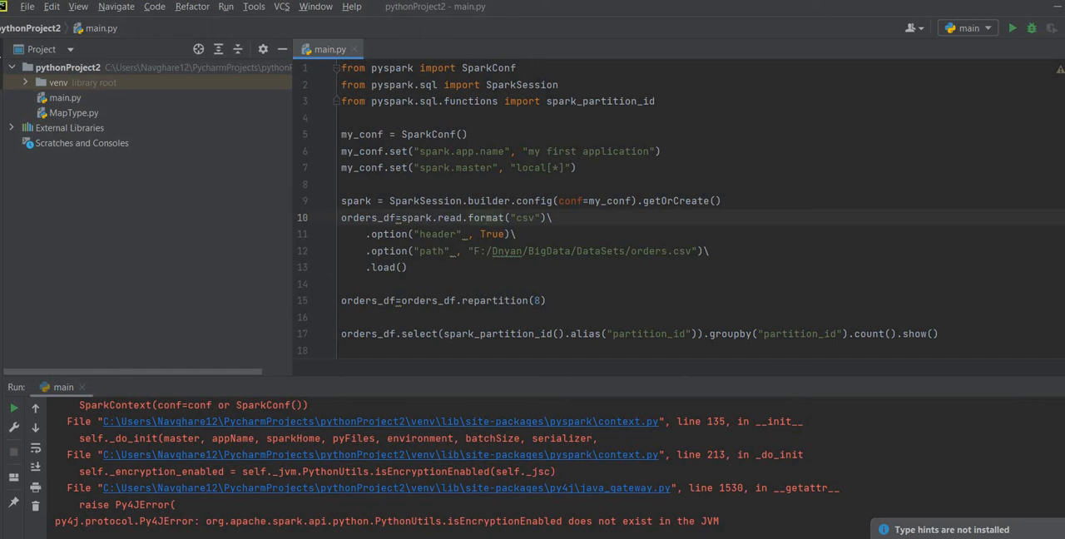
{"action": "left_click_drag", "start_coordinate": [407, 267], "coordinate": [341, 217]}
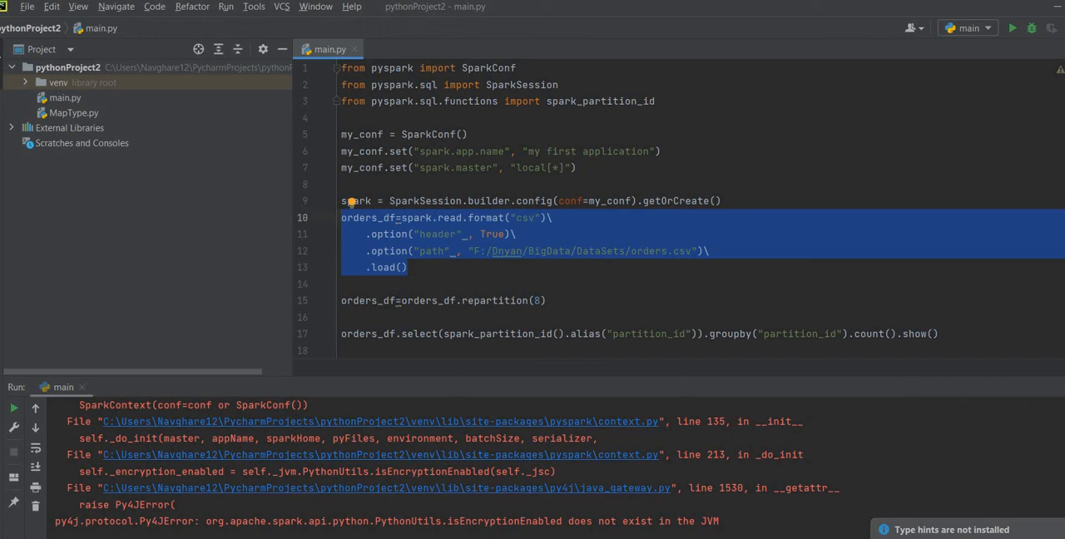
{"action": "left_click_drag", "start_coordinate": [443, 334], "coordinate": [553, 334]}
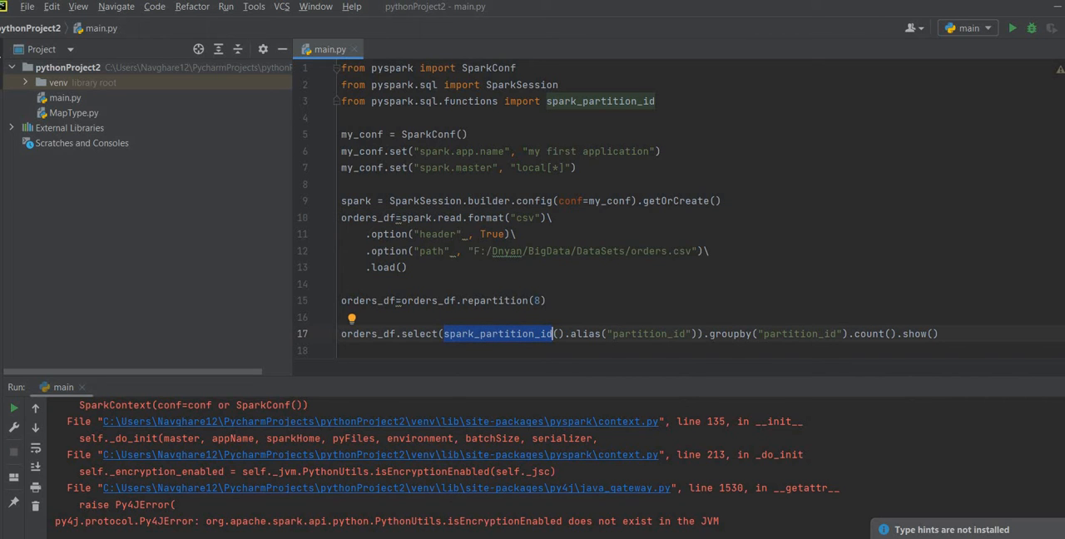
{"action": "scroll", "coordinate": [510, 341], "scroll_direction": "down", "scroll_amount": 3}
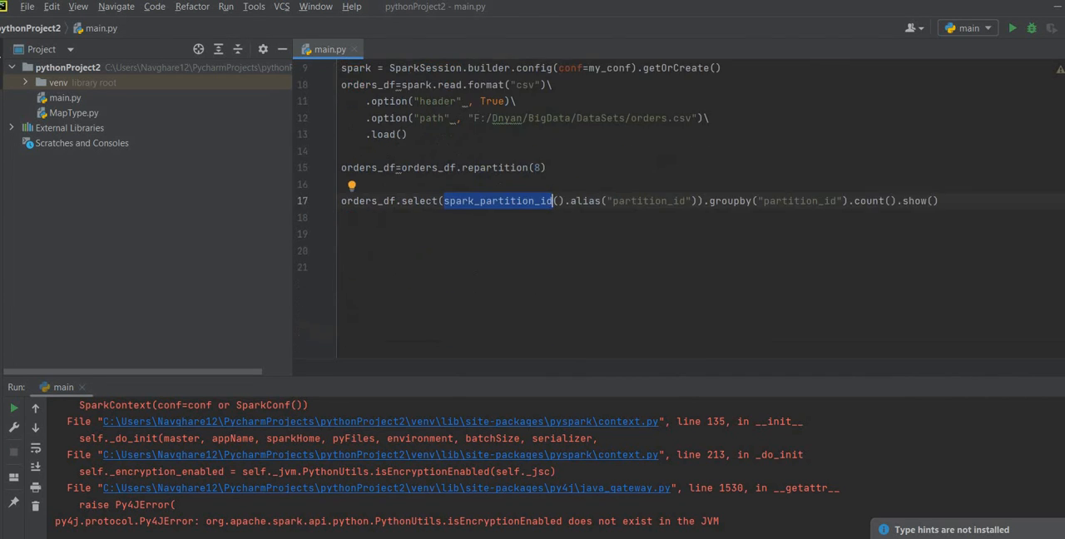
{"action": "scroll", "coordinate": [510, 341], "scroll_direction": "up", "scroll_amount": 3}
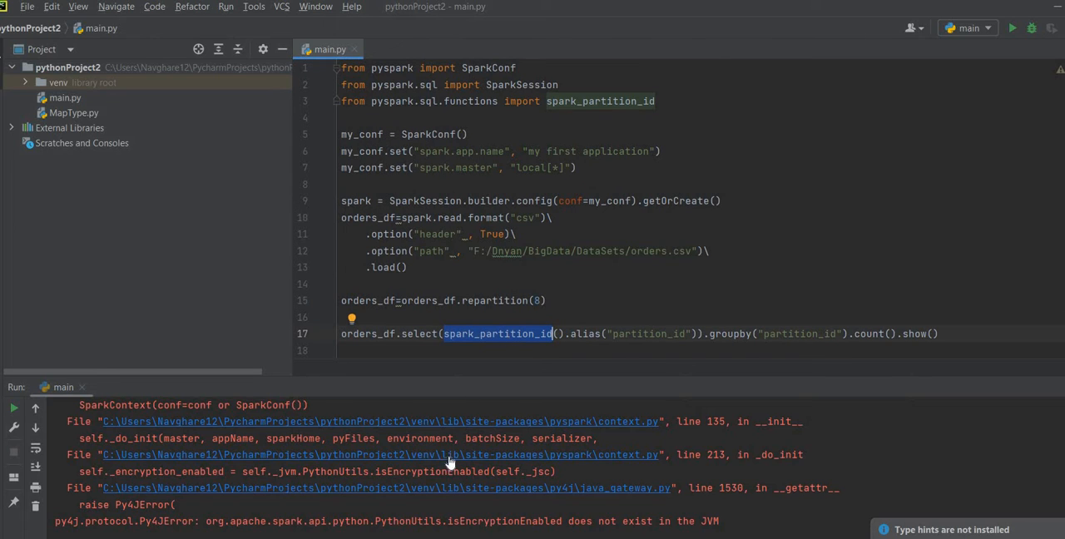
{"action": "double_click", "coordinate": [166, 522]}
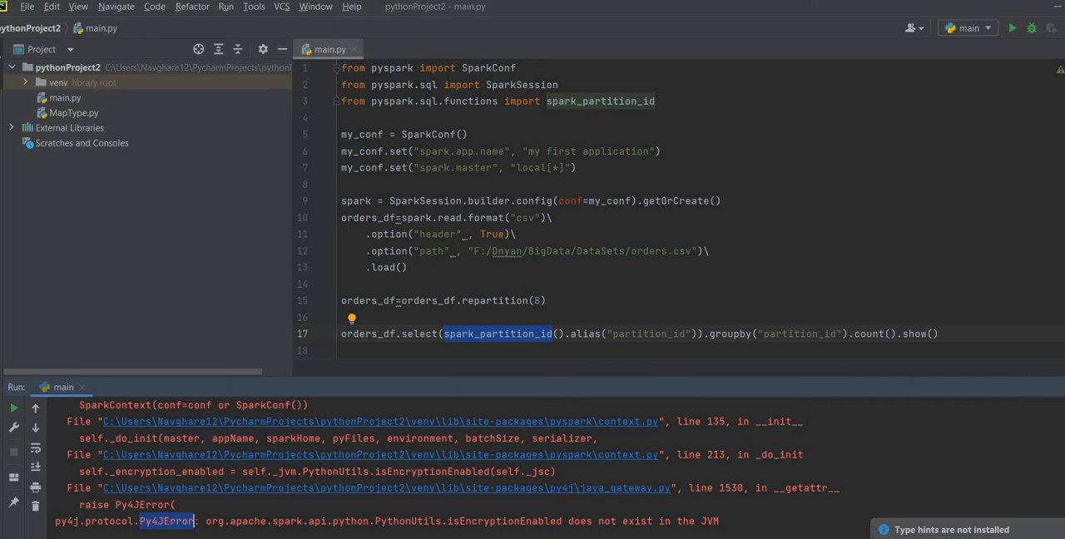
Bring up the Run/Debug Configurations dialog for the main script.
{"action": "left_click", "coordinate": [254, 8]}
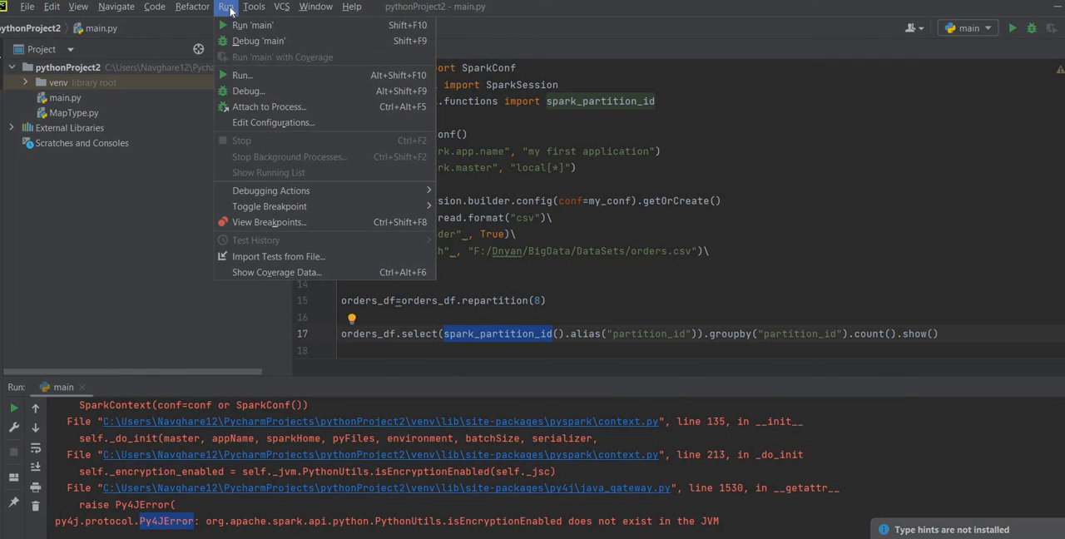
{"action": "left_click", "coordinate": [272, 122]}
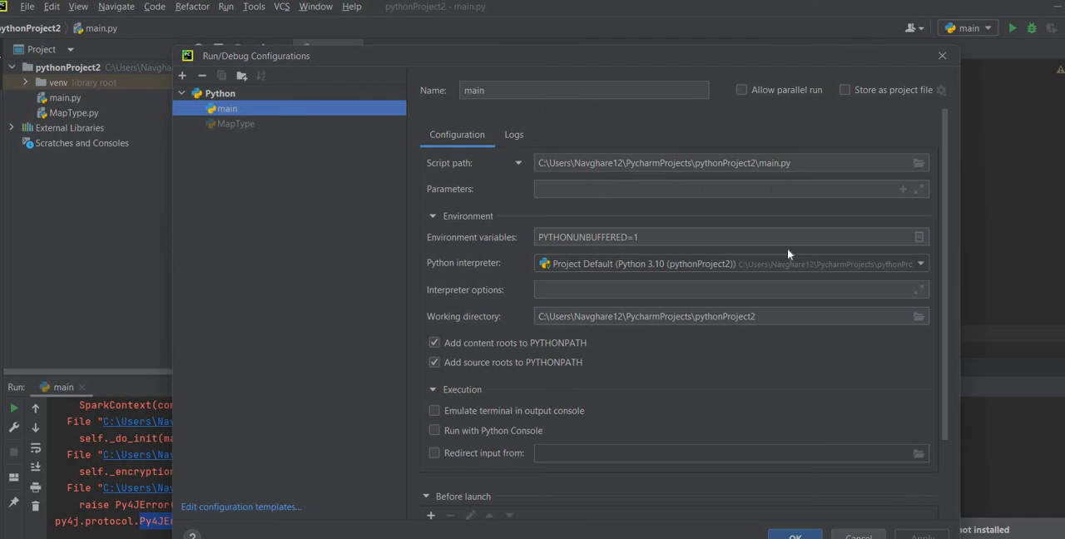
Inspect the run's inherited SPARK_HOME value, cancel, and start a Windows search for environment variables.
{"action": "left_click", "coordinate": [919, 237]}
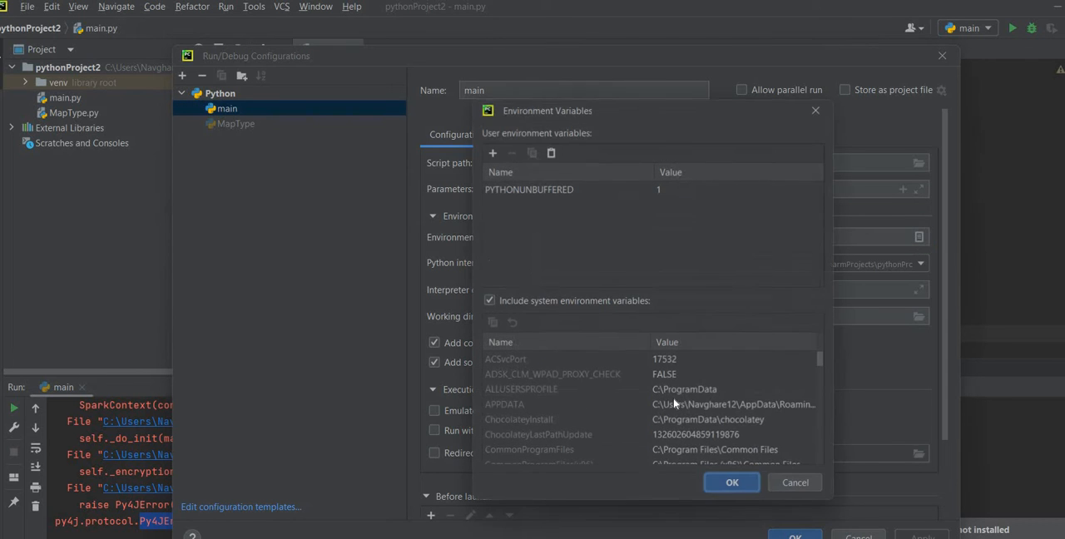
{"action": "scroll", "coordinate": [673, 403], "scroll_direction": "down", "scroll_amount": 3}
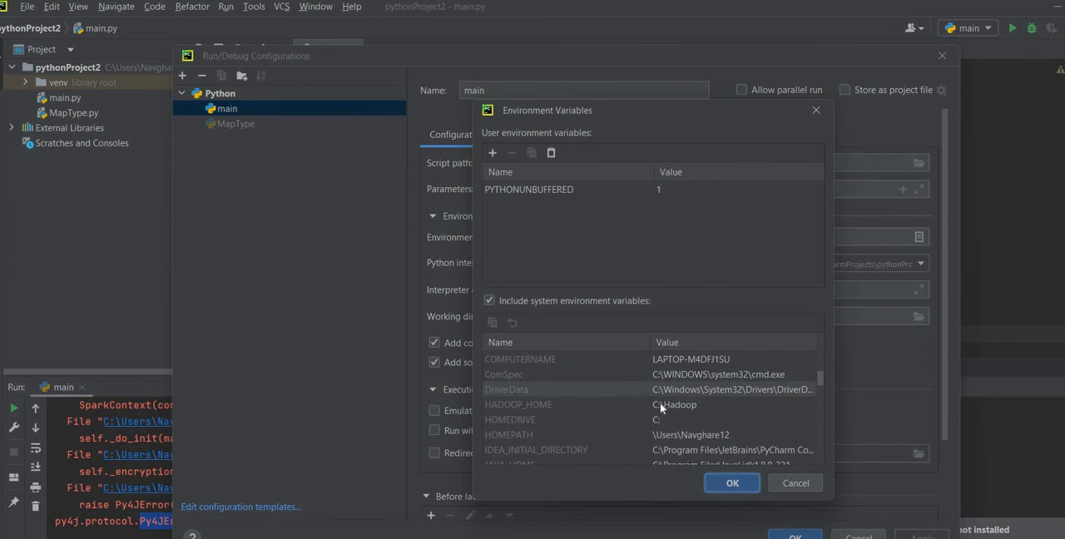
{"action": "left_click", "coordinate": [660, 405]}
{"action": "scroll", "coordinate": [660, 404], "scroll_direction": "down", "scroll_amount": 3}
{"action": "scroll", "coordinate": [659, 405], "scroll_direction": "down", "scroll_amount": 2}
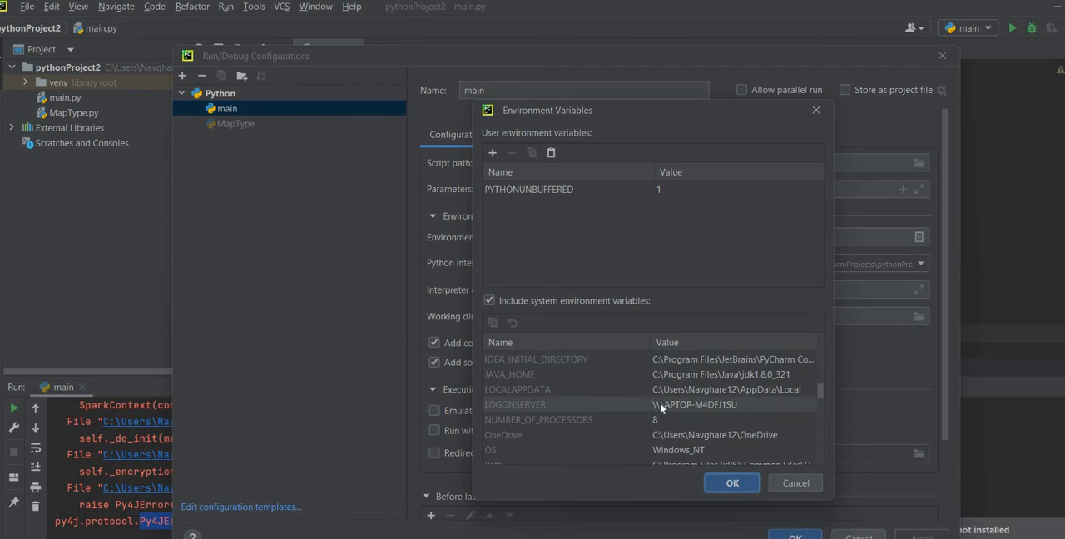
{"action": "scroll", "coordinate": [660, 405], "scroll_direction": "down", "scroll_amount": 2}
{"action": "scroll", "coordinate": [660, 405], "scroll_direction": "down", "scroll_amount": 2}
{"action": "scroll", "coordinate": [660, 404], "scroll_direction": "down", "scroll_amount": 2}
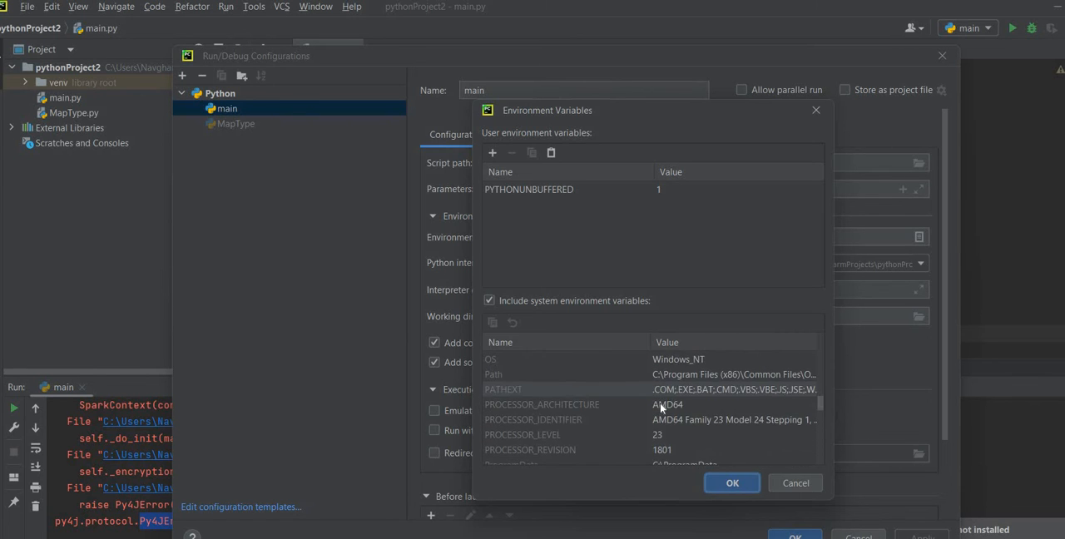
{"action": "scroll", "coordinate": [660, 404], "scroll_direction": "down", "scroll_amount": 2}
{"action": "scroll", "coordinate": [660, 404], "scroll_direction": "down", "scroll_amount": 1}
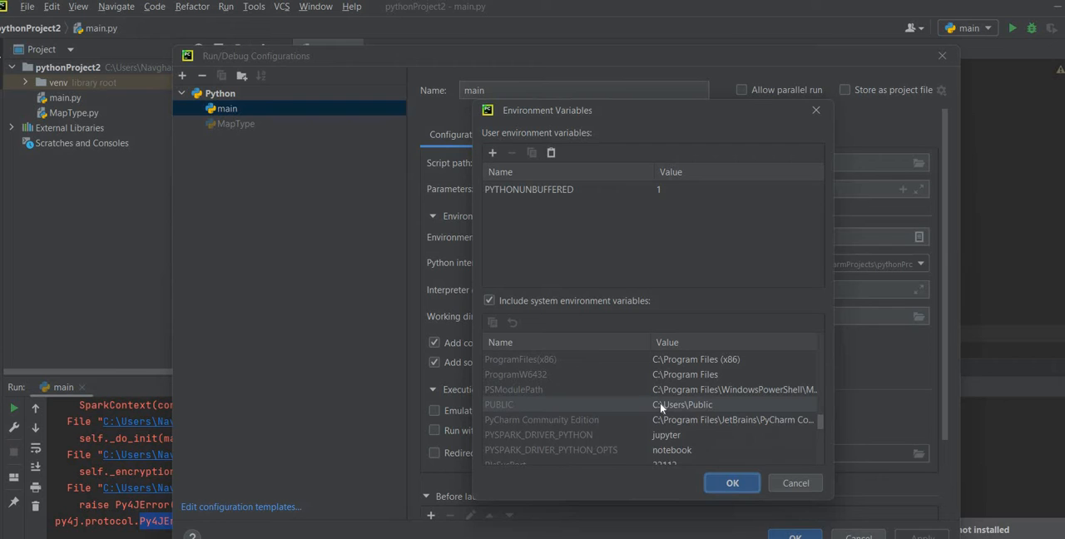
{"action": "scroll", "coordinate": [659, 404], "scroll_direction": "down", "scroll_amount": 2}
{"action": "scroll", "coordinate": [660, 404], "scroll_direction": "down", "scroll_amount": 2}
{"action": "scroll", "coordinate": [660, 405], "scroll_direction": "down", "scroll_amount": 2}
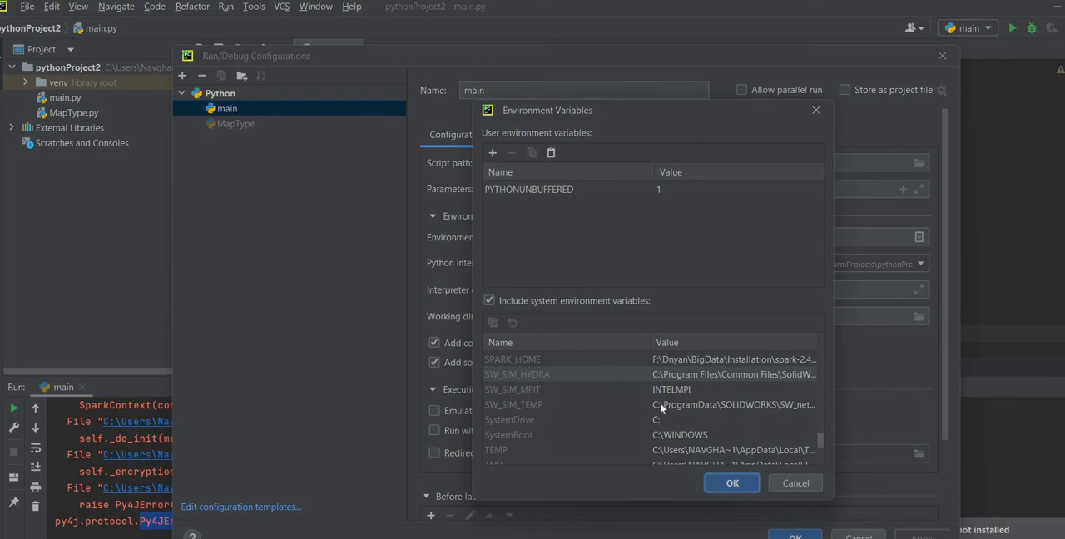
{"action": "scroll", "coordinate": [660, 404], "scroll_direction": "down", "scroll_amount": 1}
{"action": "scroll", "coordinate": [660, 404], "scroll_direction": "up", "scroll_amount": 1}
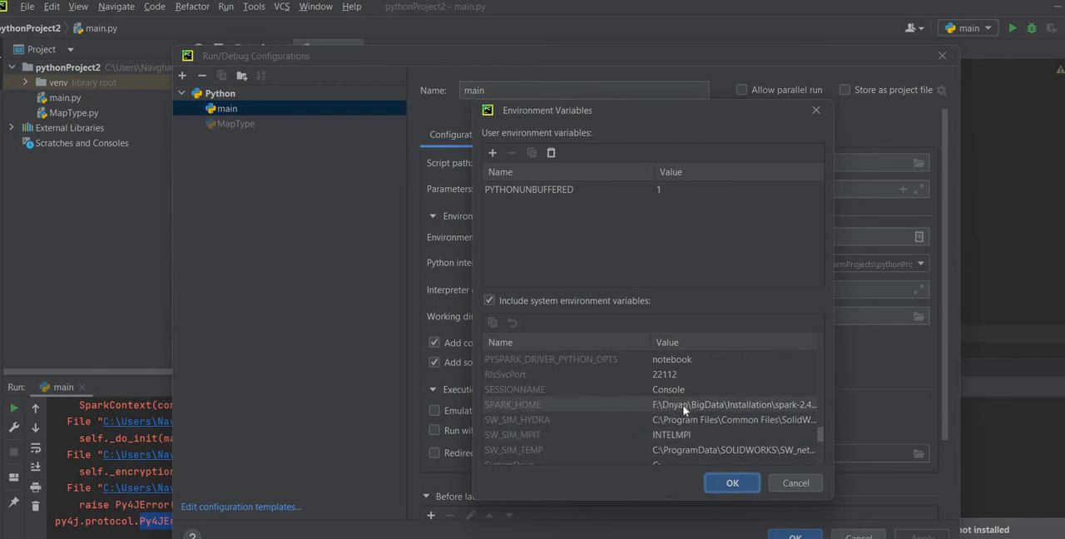
{"action": "left_click", "coordinate": [684, 406]}
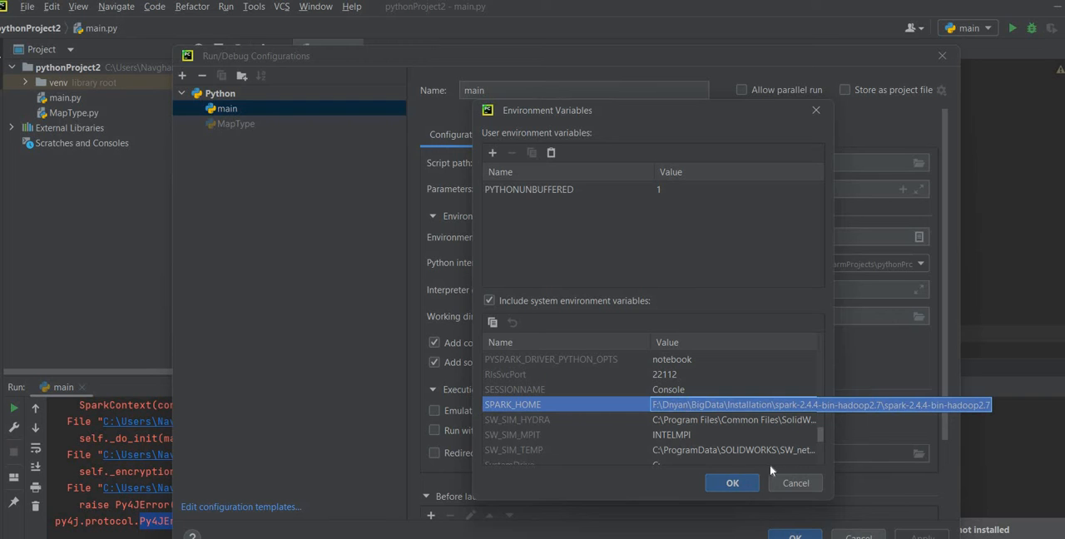
{"action": "left_click", "coordinate": [795, 482]}
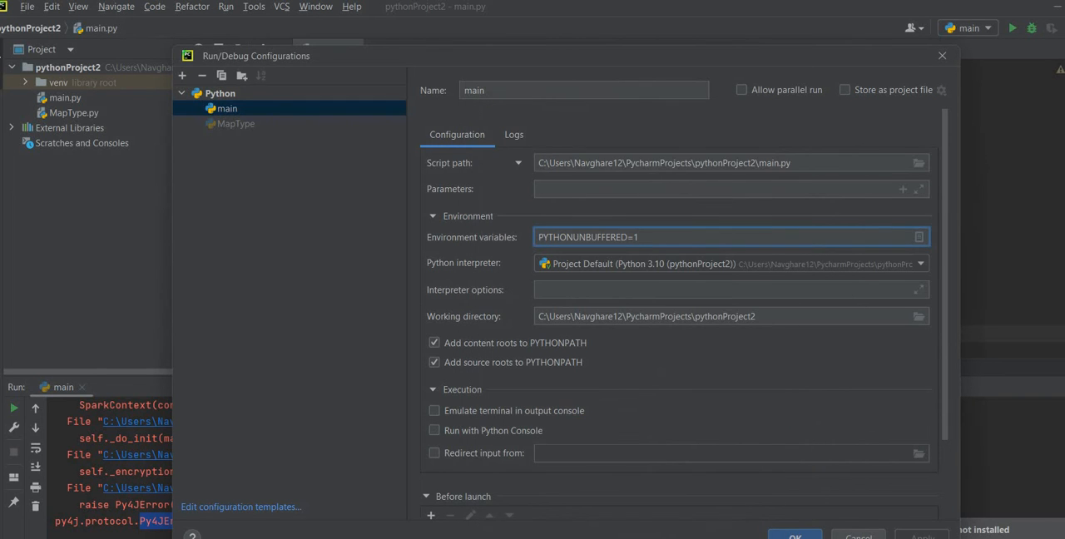
{"action": "key", "text": "super"}
{"action": "type", "text": "env"}
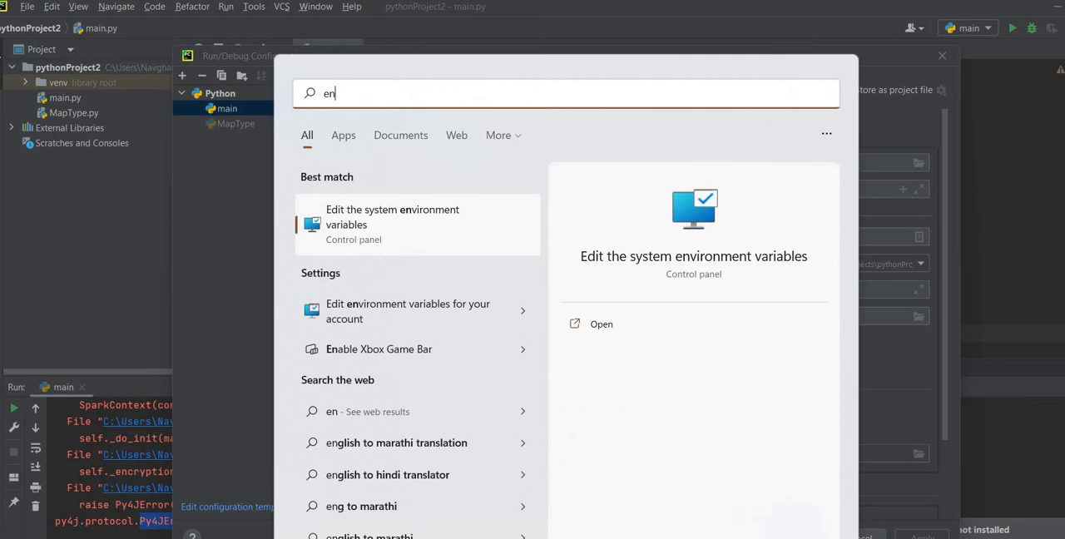
Delete the user SPARK_HOME variable, confirm, and close the run configuration dialog.
{"action": "left_click", "coordinate": [406, 308]}
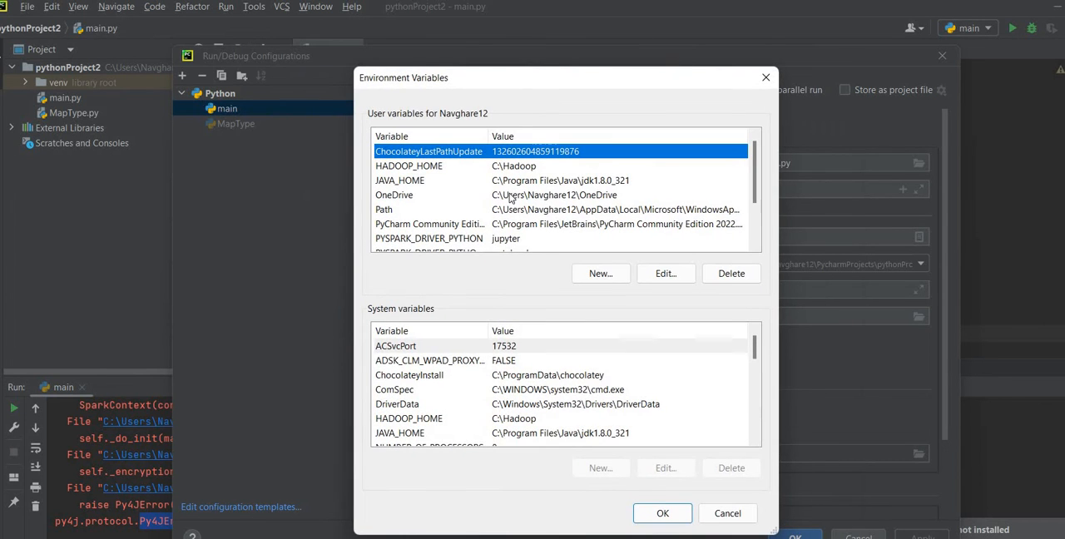
{"action": "scroll", "coordinate": [511, 197], "scroll_direction": "down", "scroll_amount": 3}
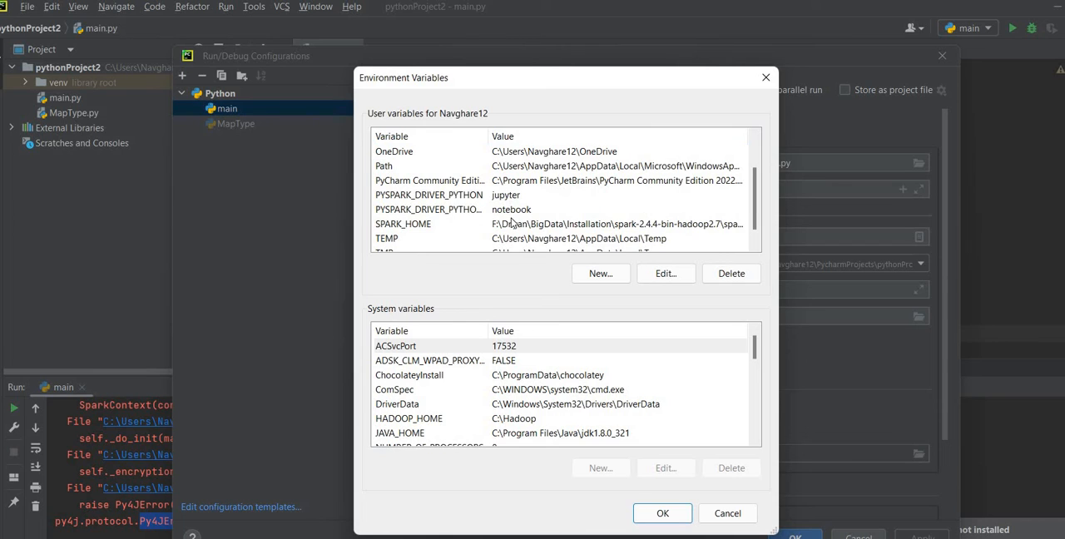
{"action": "left_click", "coordinate": [513, 225]}
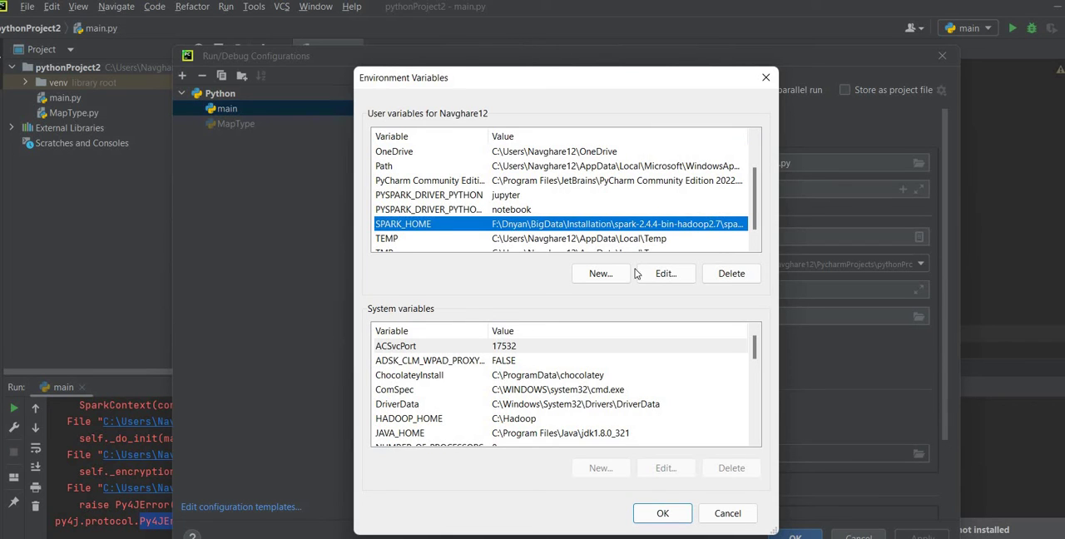
{"action": "left_click", "coordinate": [731, 273]}
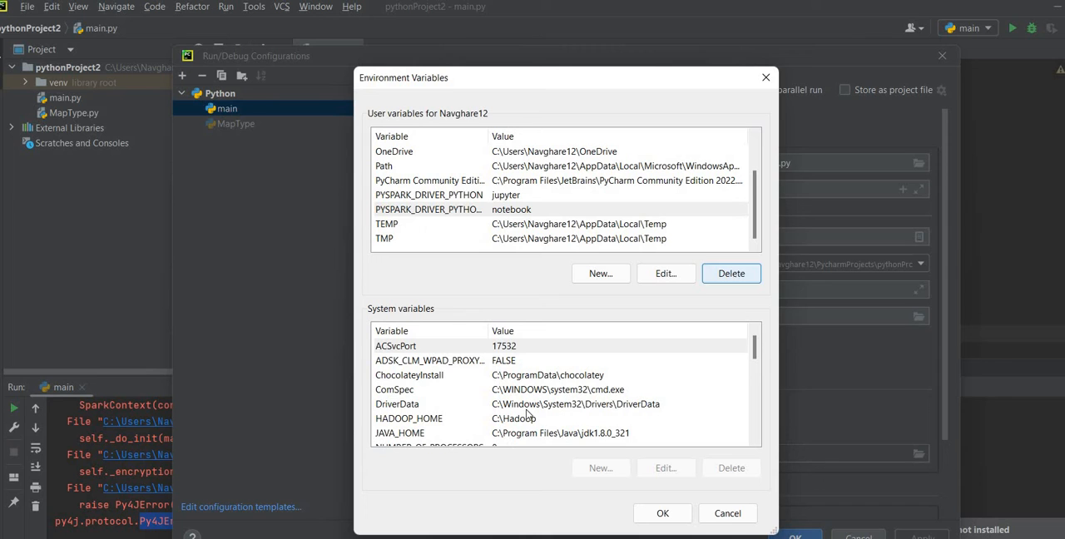
{"action": "scroll", "coordinate": [527, 414], "scroll_direction": "down", "scroll_amount": 5}
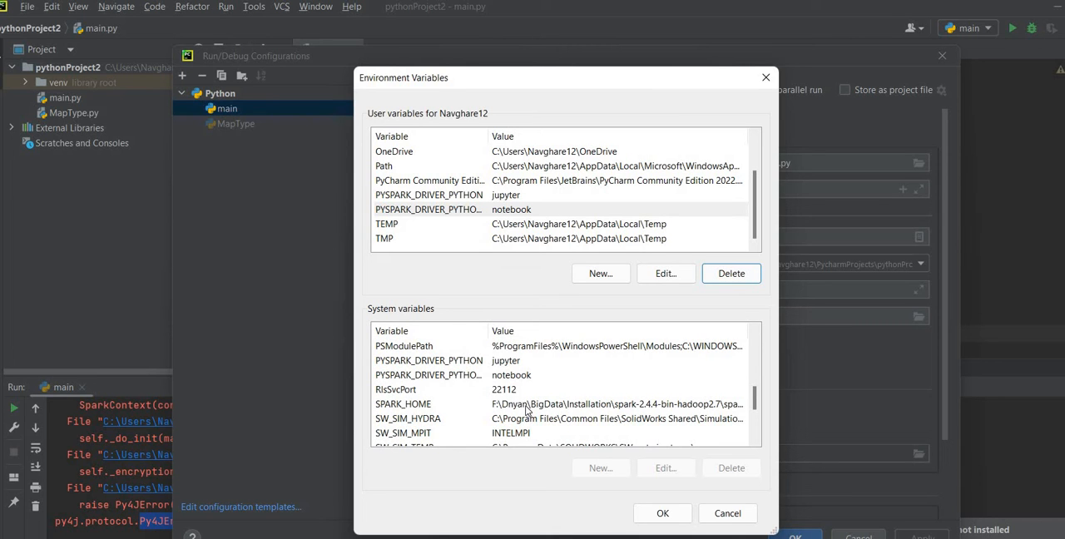
{"action": "left_click", "coordinate": [527, 405]}
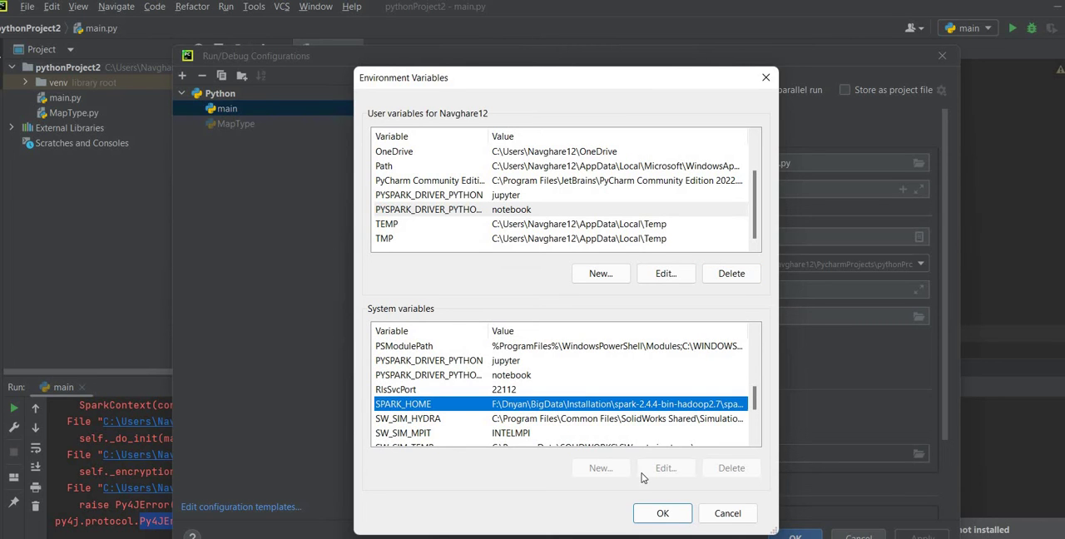
{"action": "left_click", "coordinate": [663, 513]}
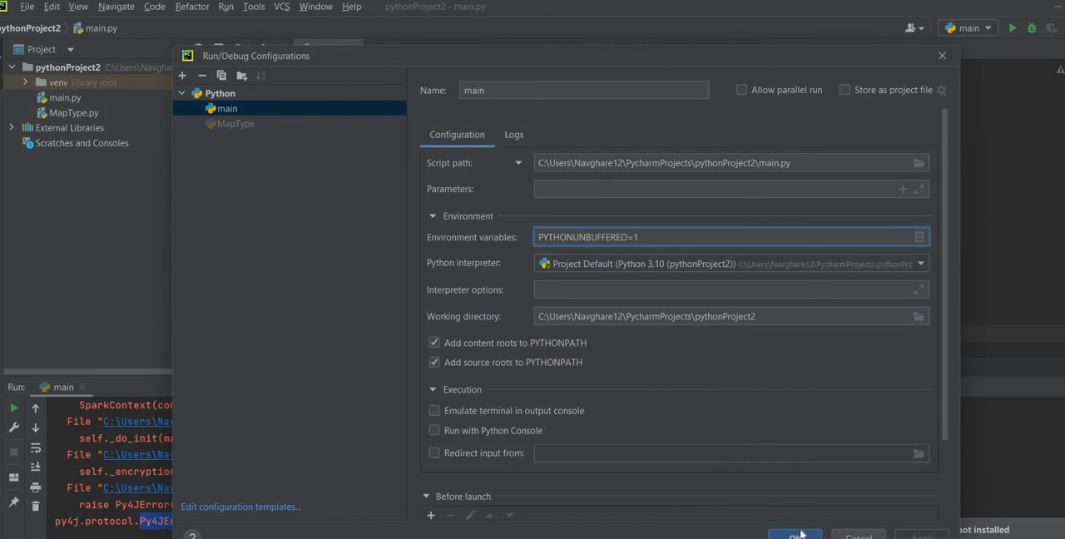
{"action": "left_click", "coordinate": [942, 55]}
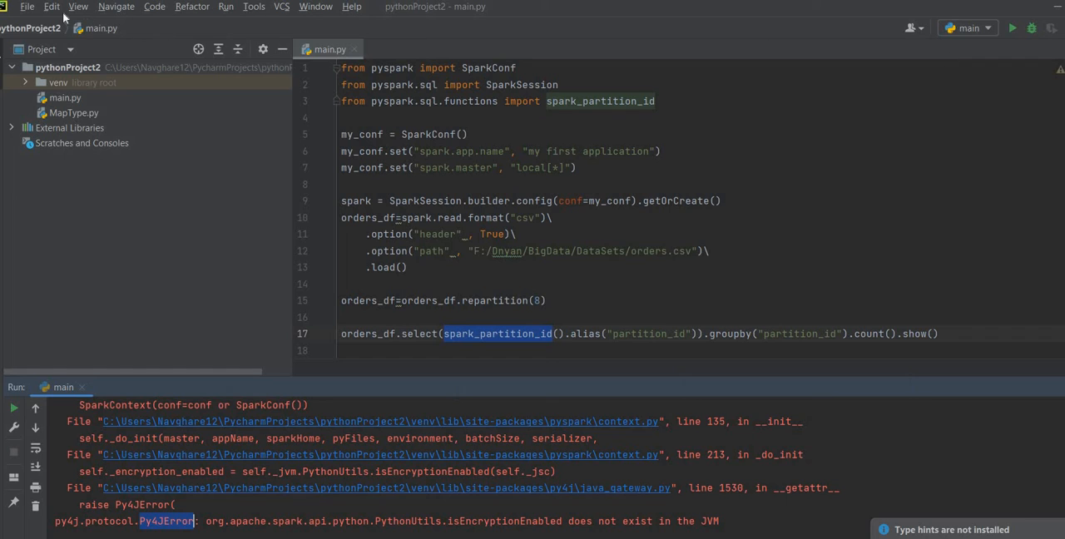
Show the Python Interpreter packages for pythonProject2 in File > Settings.
{"action": "left_click", "coordinate": [28, 11]}
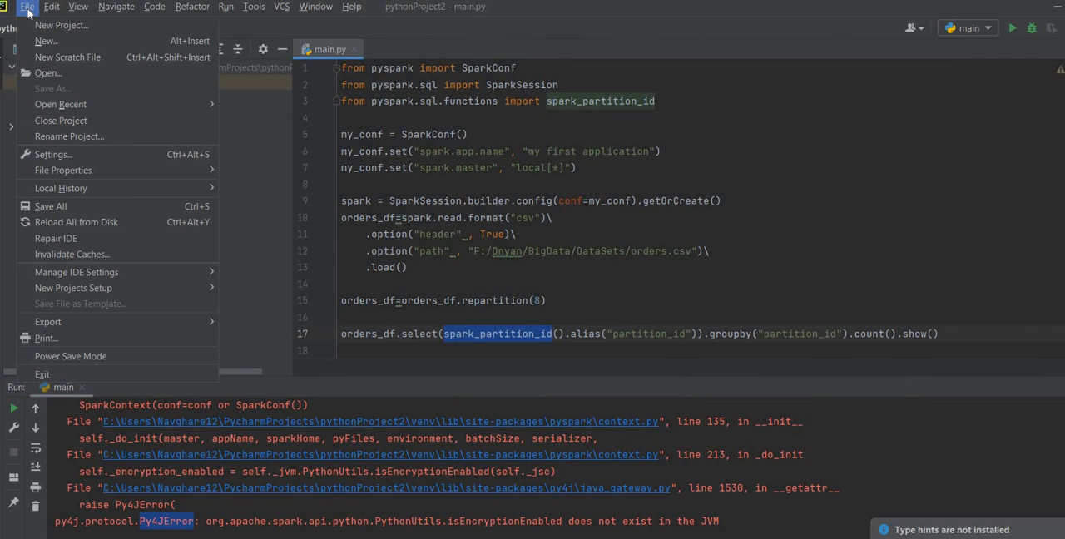
{"action": "left_click", "coordinate": [65, 156]}
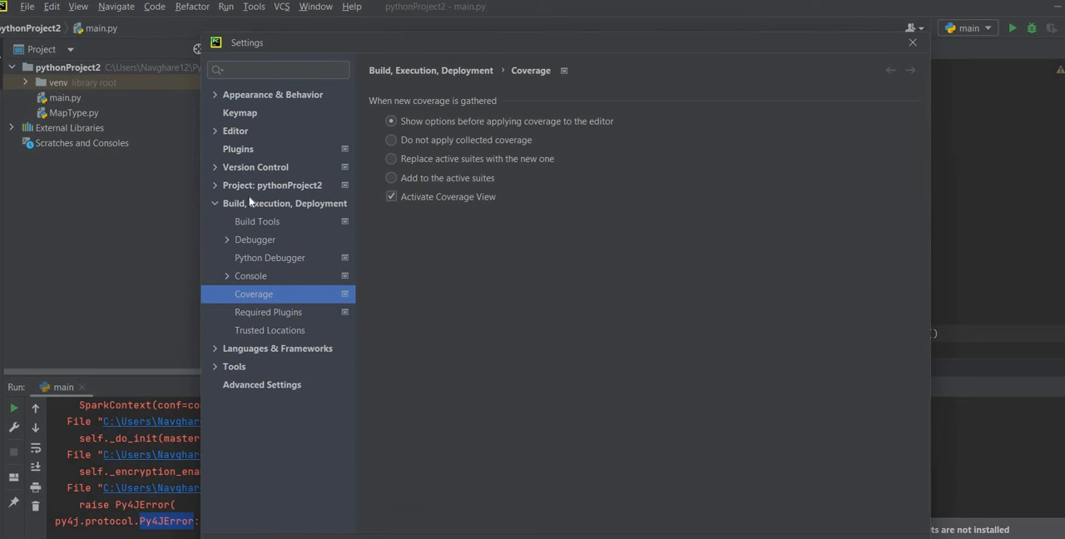
{"action": "left_click", "coordinate": [224, 185]}
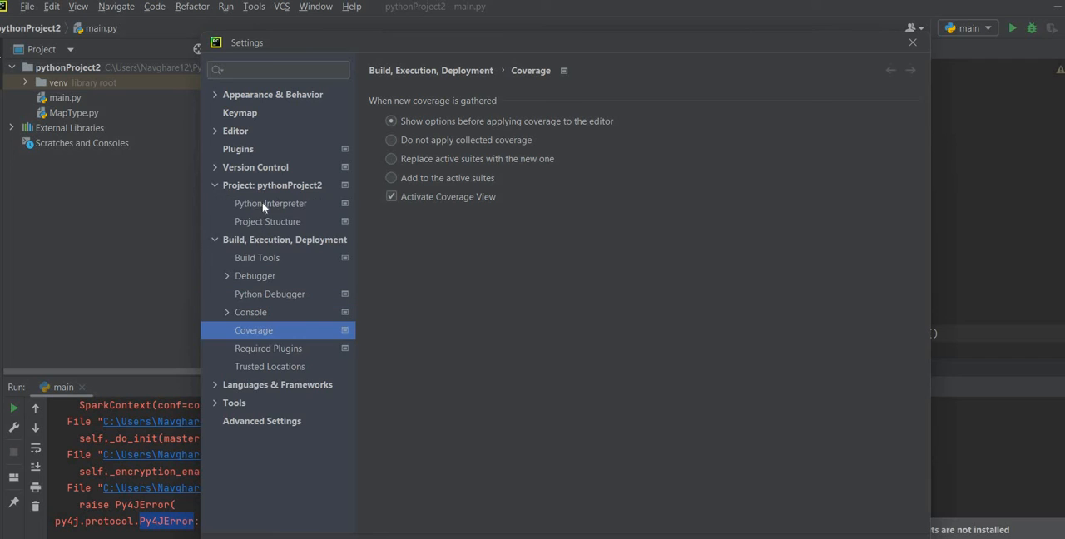
{"action": "left_click", "coordinate": [264, 205]}
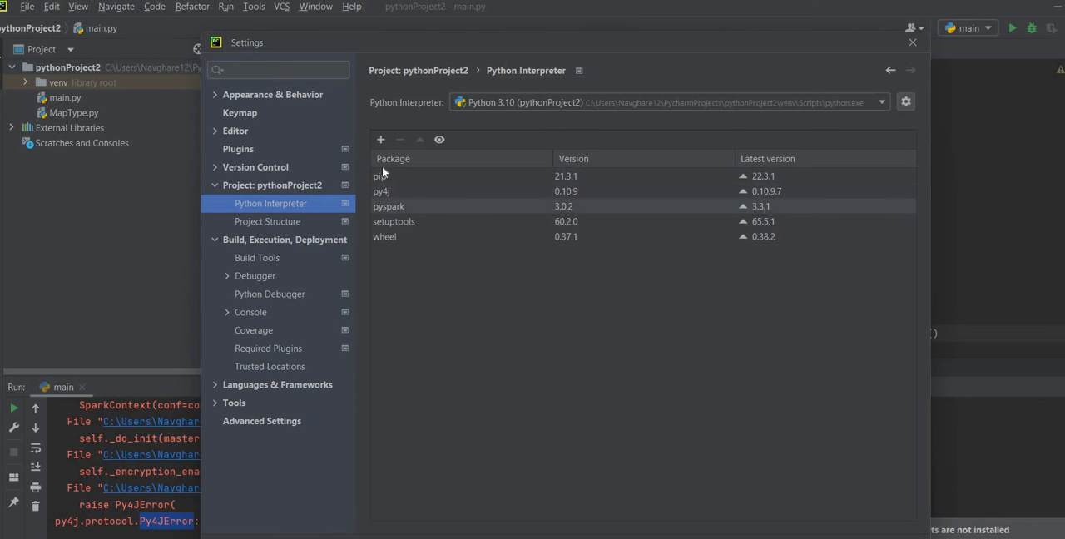
{"action": "mouse_move", "coordinate": [389, 207]}
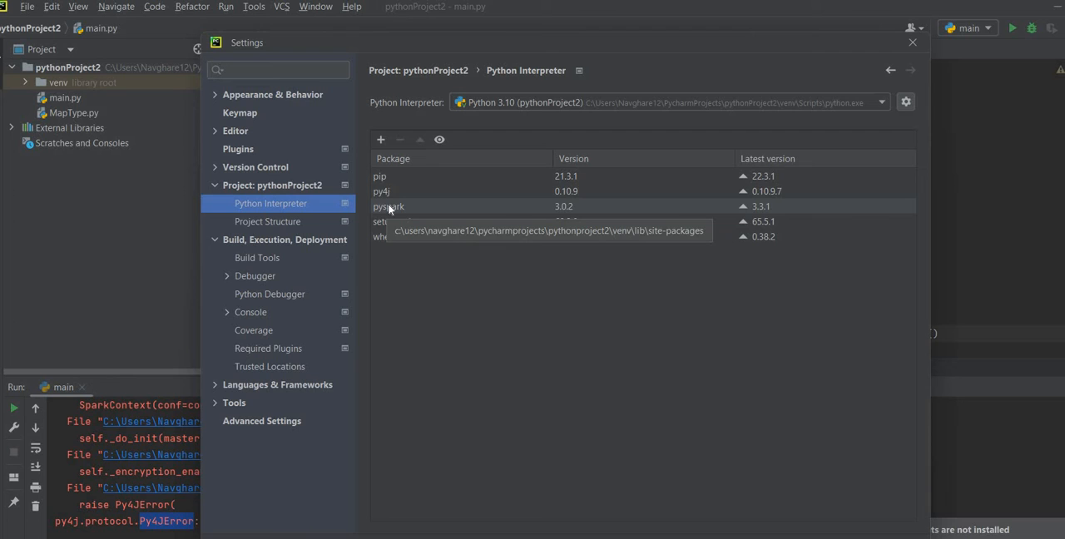
Uninstall py4j from the project interpreter and confirm.
{"action": "left_click", "coordinate": [389, 208]}
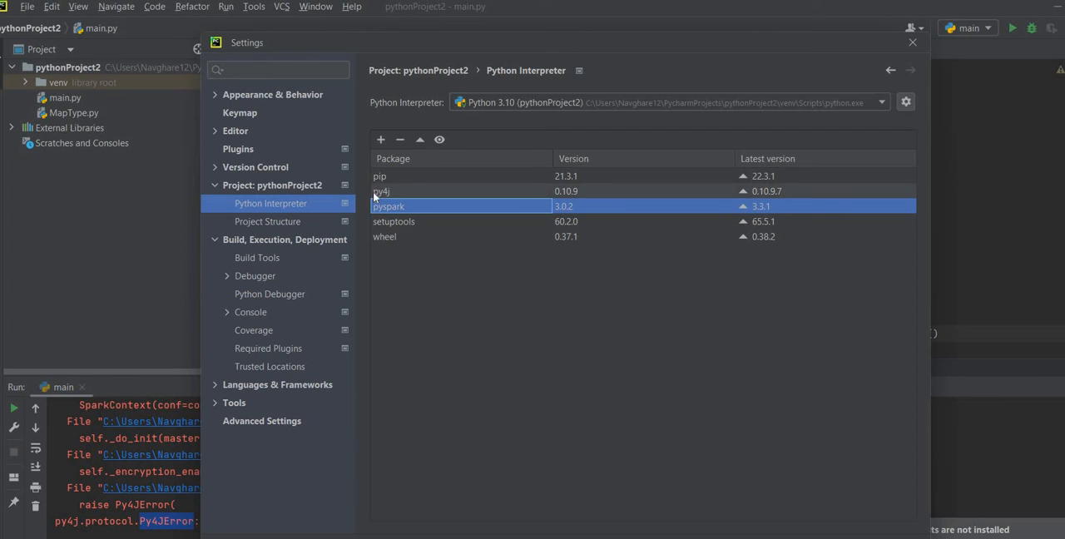
{"action": "left_click", "coordinate": [381, 191]}
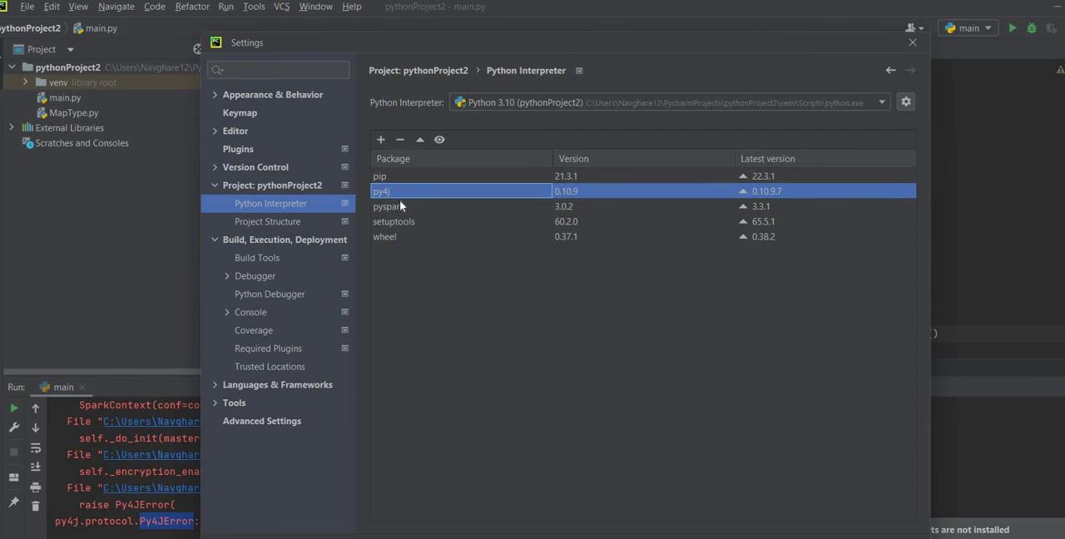
{"action": "left_click", "coordinate": [400, 139]}
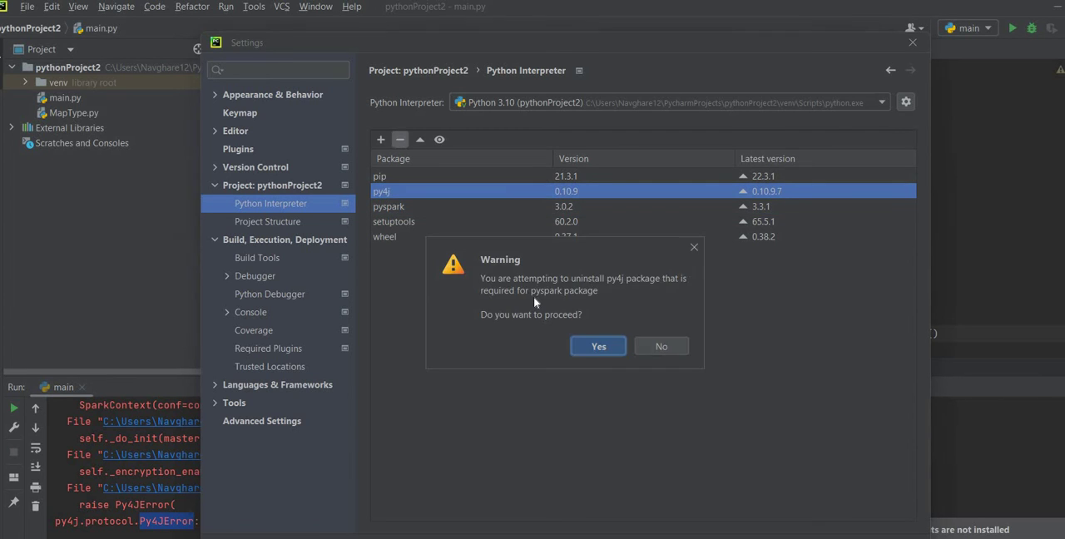
{"action": "left_click", "coordinate": [597, 346]}
{"action": "left_click", "coordinate": [409, 208]}
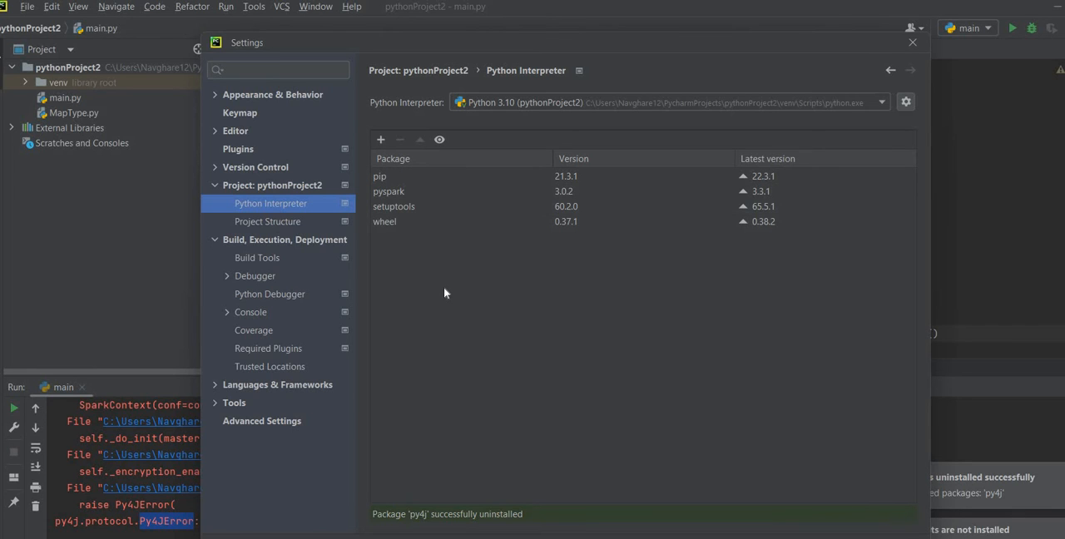
Uninstall pyspark from the project interpreter.
{"action": "left_click", "coordinate": [389, 193]}
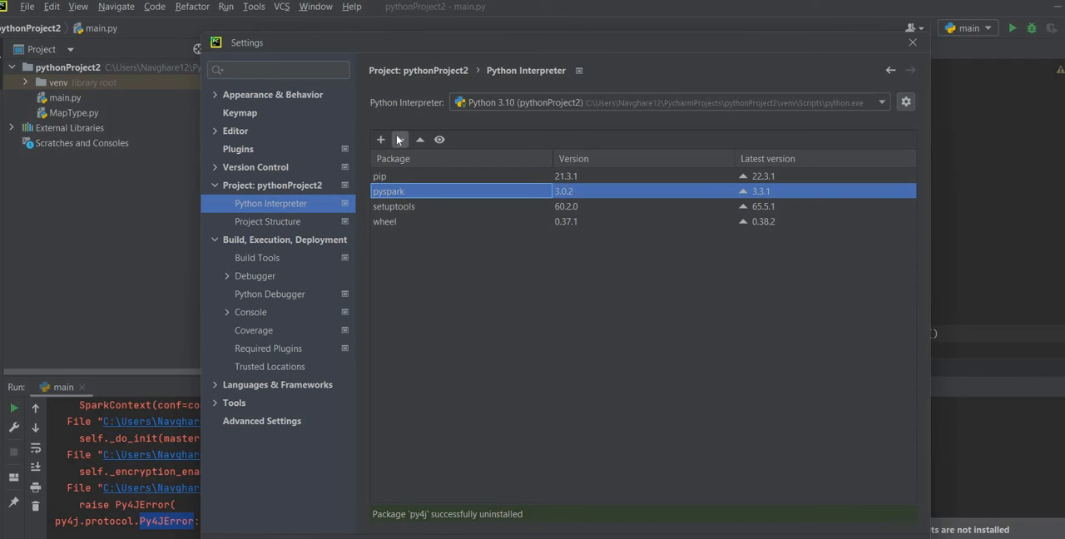
{"action": "left_click", "coordinate": [399, 140]}
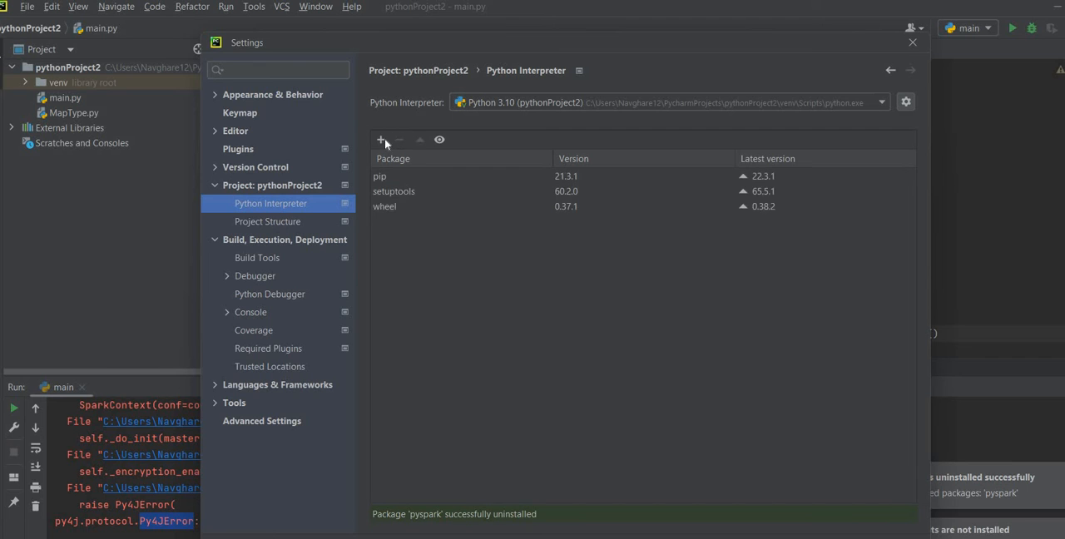
Install pyspark 3.3.1 (bringing py4j 0.10.9.5) from Available Packages and close the list.
{"action": "left_click", "coordinate": [382, 140]}
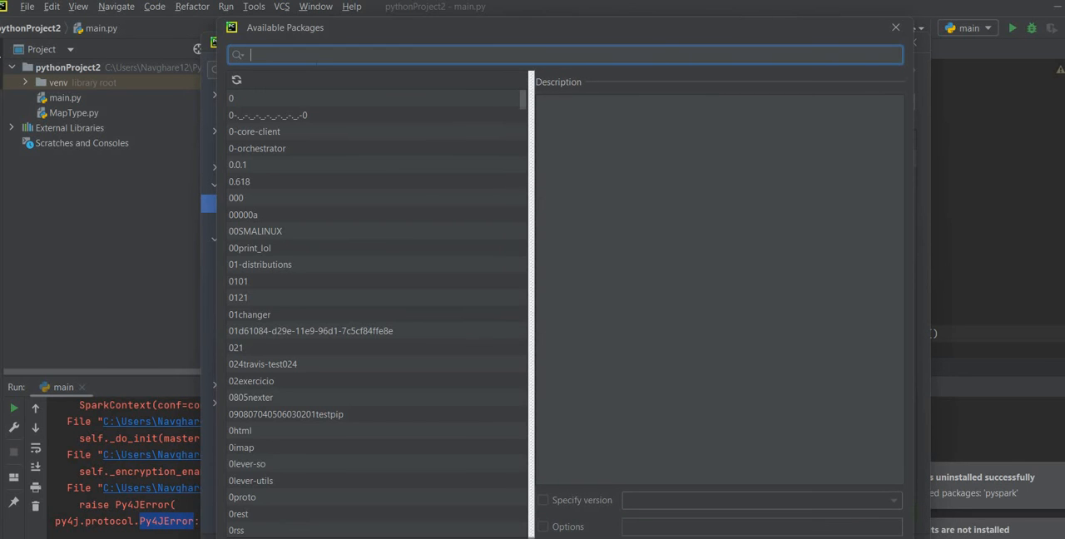
{"action": "type", "text": "pyspark"}
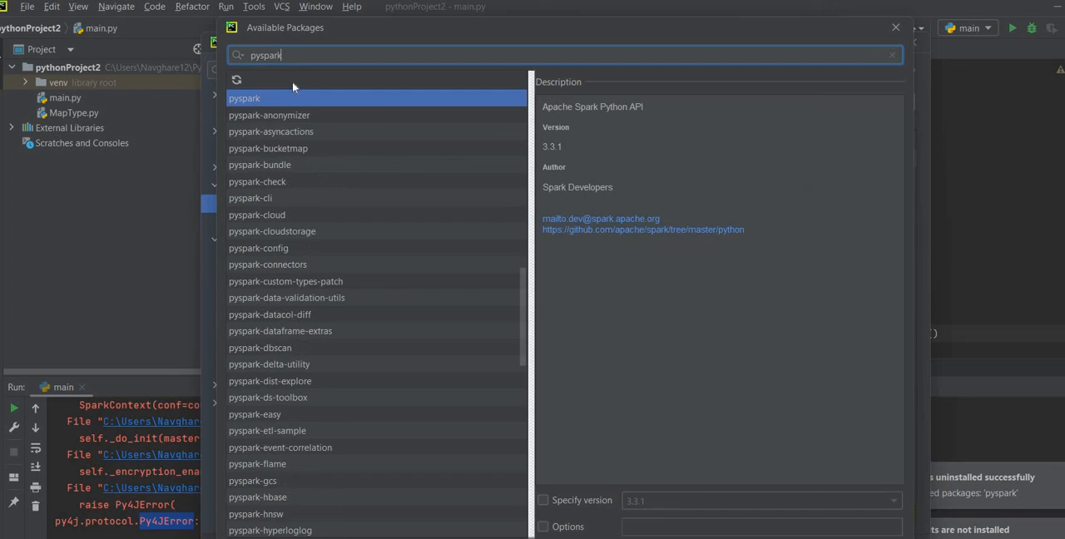
{"action": "left_click", "coordinate": [272, 100]}
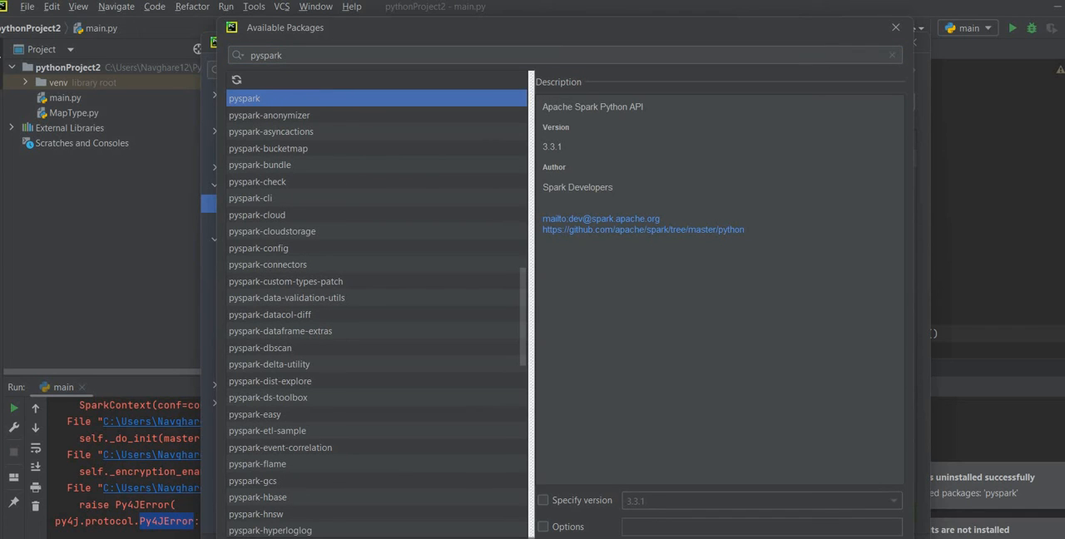
{"action": "key", "text": "Return"}
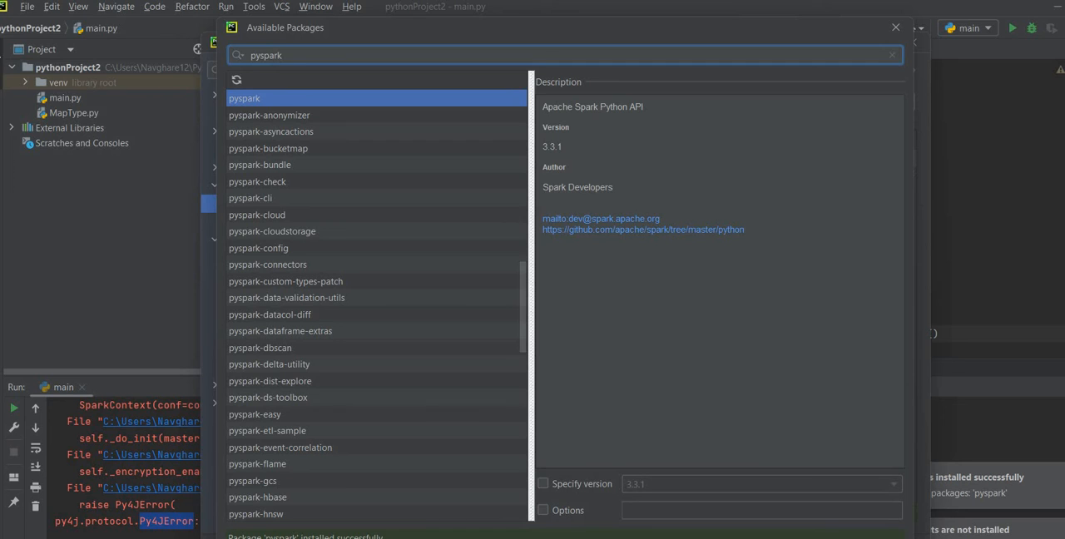
{"action": "left_click", "coordinate": [897, 27]}
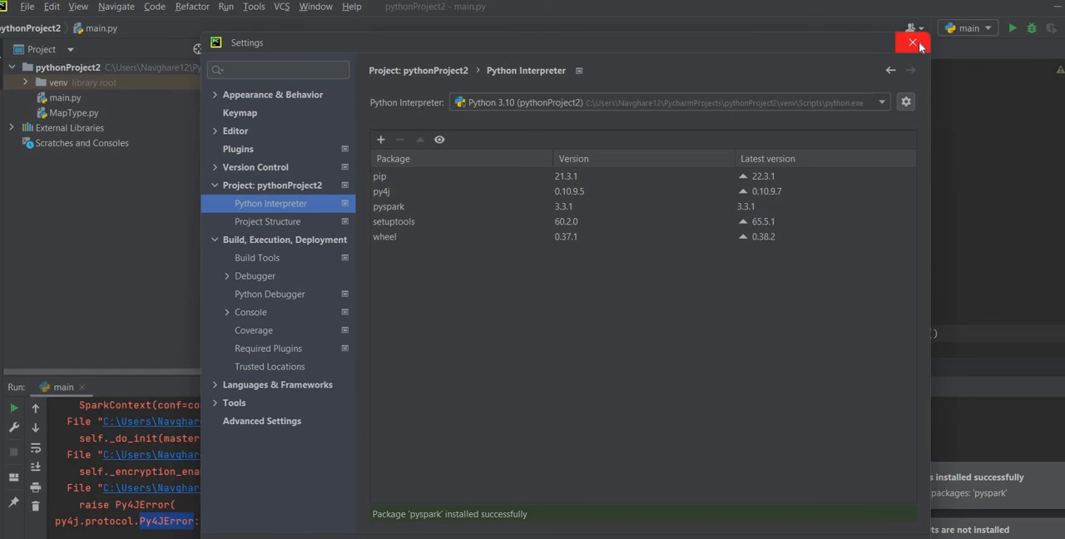
Close Settings and run main.py so the partition_id count table prints.
{"action": "left_click", "coordinate": [903, 48]}
{"action": "left_click", "coordinate": [778, 204]}
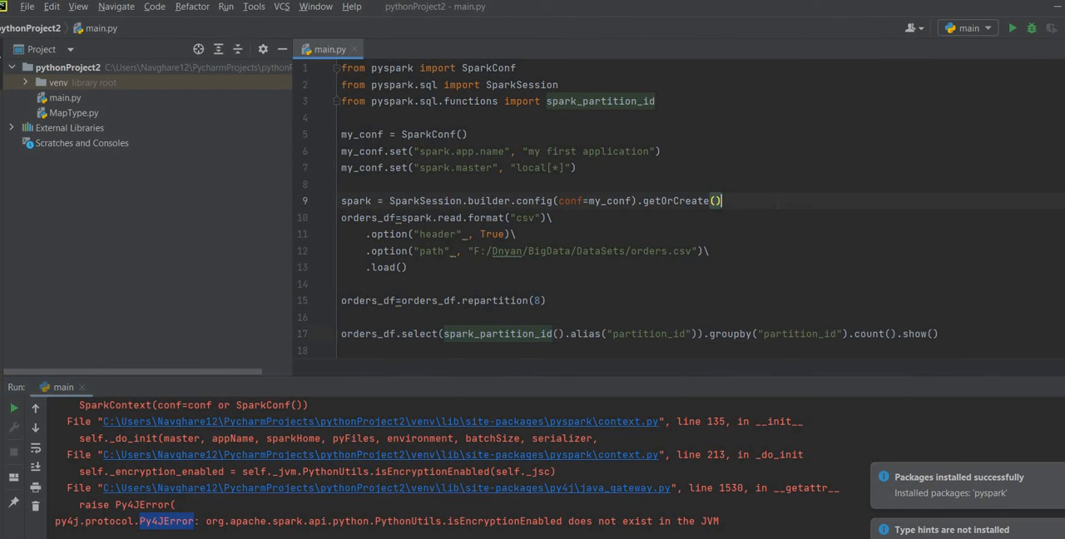
{"action": "right_click", "coordinate": [851, 347]}
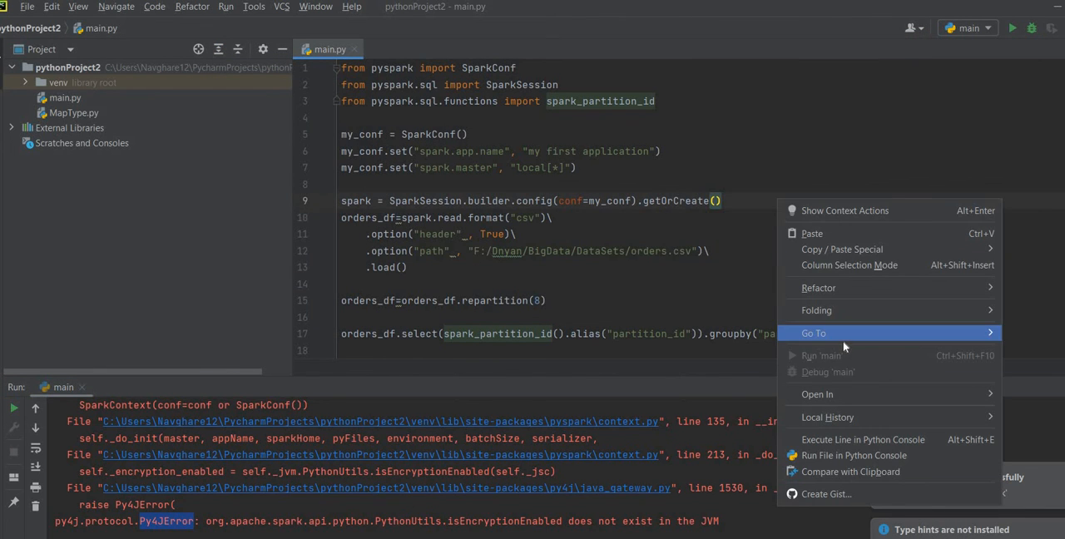
{"action": "key", "text": "Escape"}
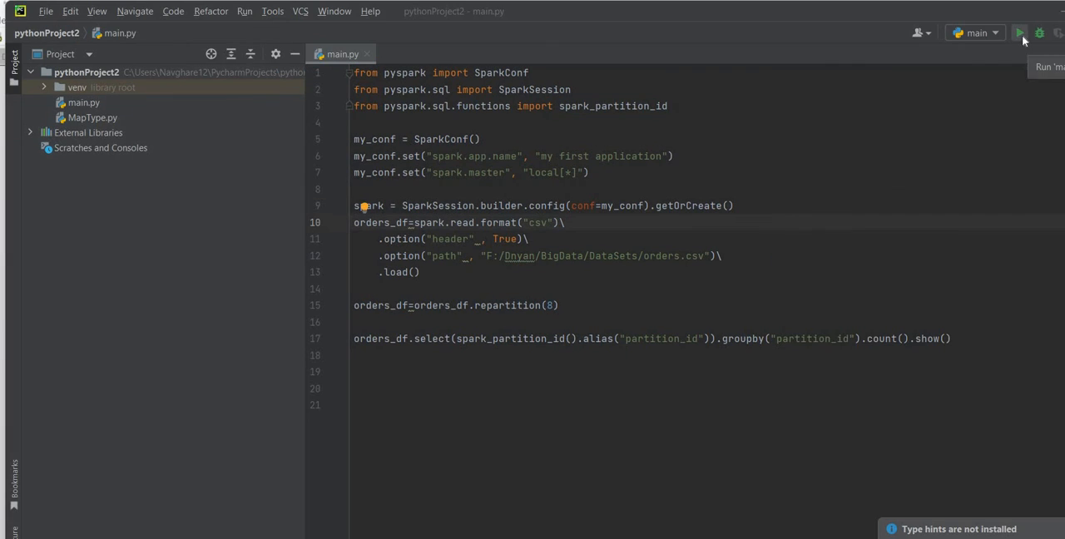
{"action": "left_click", "coordinate": [1012, 28]}
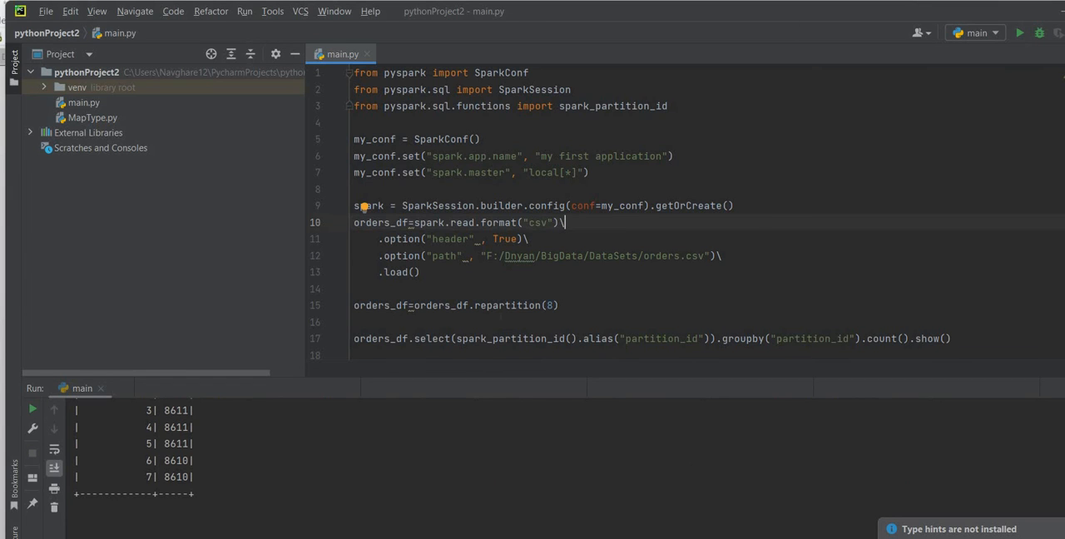
{"action": "scroll", "coordinate": [353, 466], "scroll_direction": "up", "scroll_amount": 8}
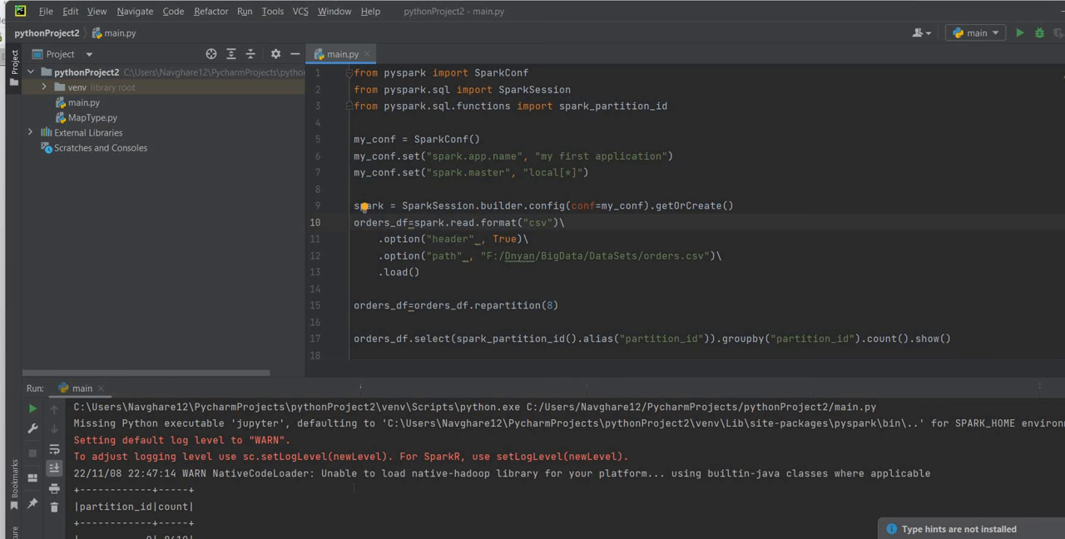
{"action": "scroll", "coordinate": [354, 466], "scroll_direction": "down", "scroll_amount": 8}
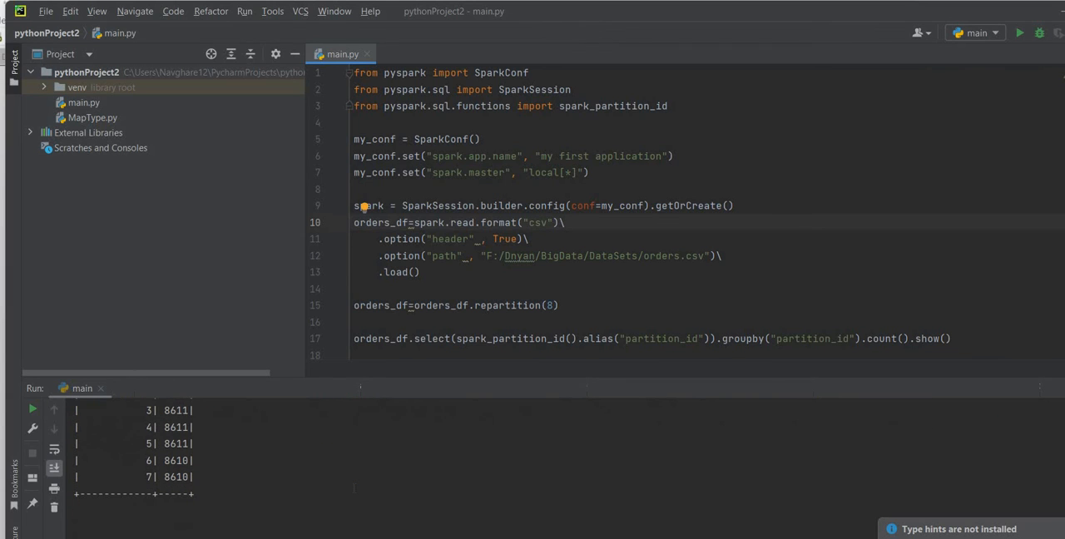